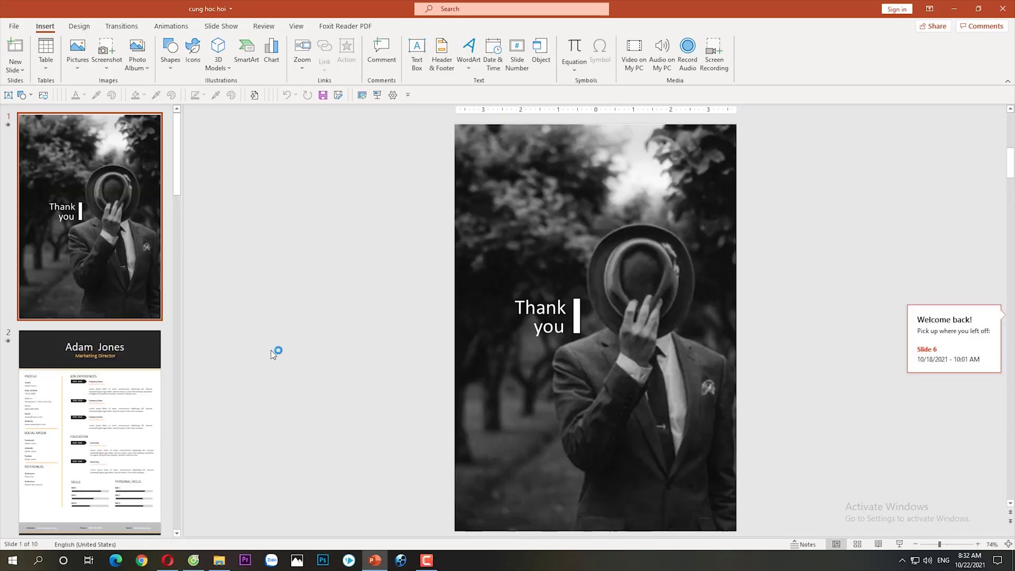
Show the slide 2 resume and confirm the slide size is A4 Paper portrait, leaving it unchanged
click(84, 380)
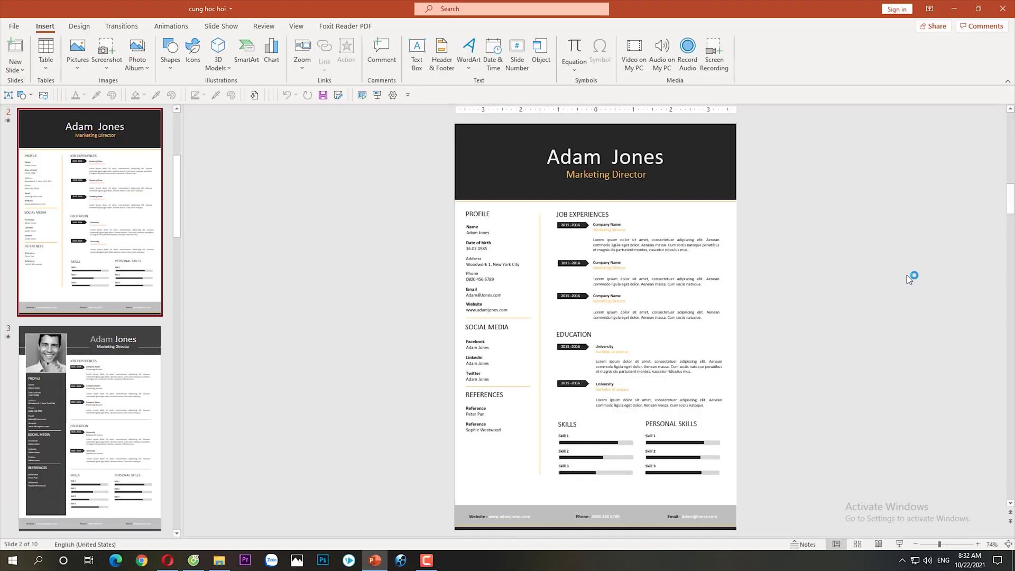
click(78, 27)
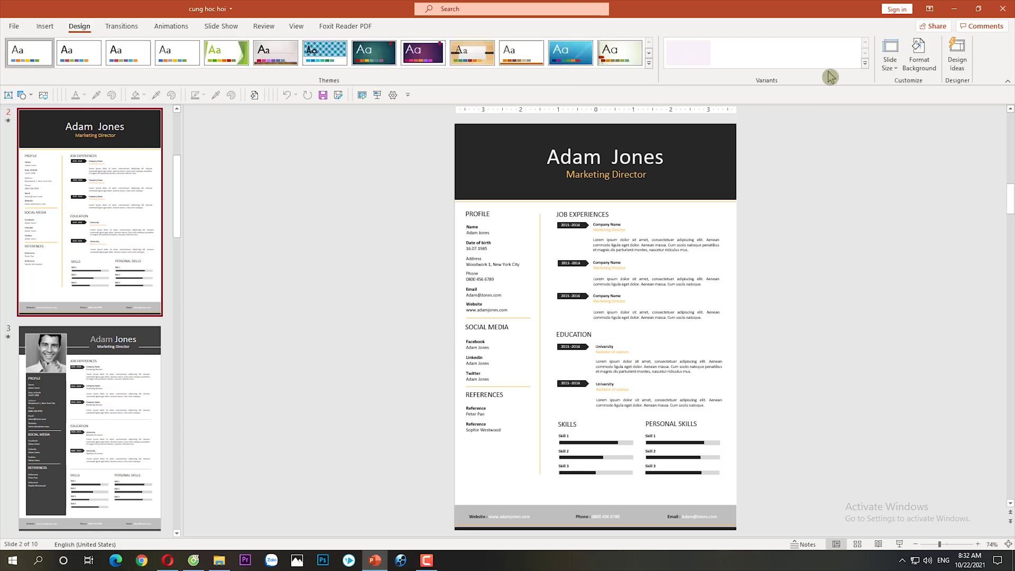
click(889, 68)
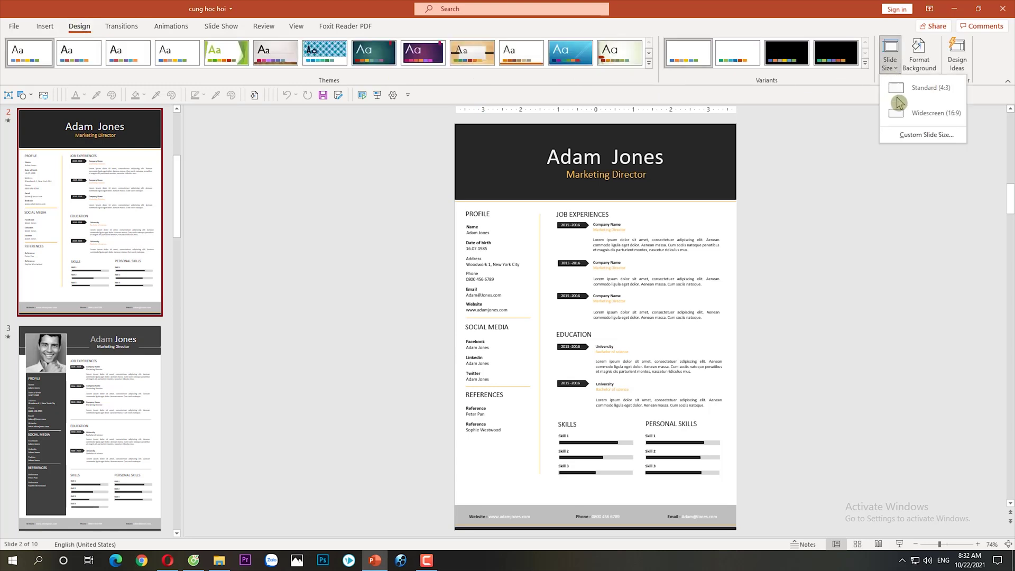
click(945, 140)
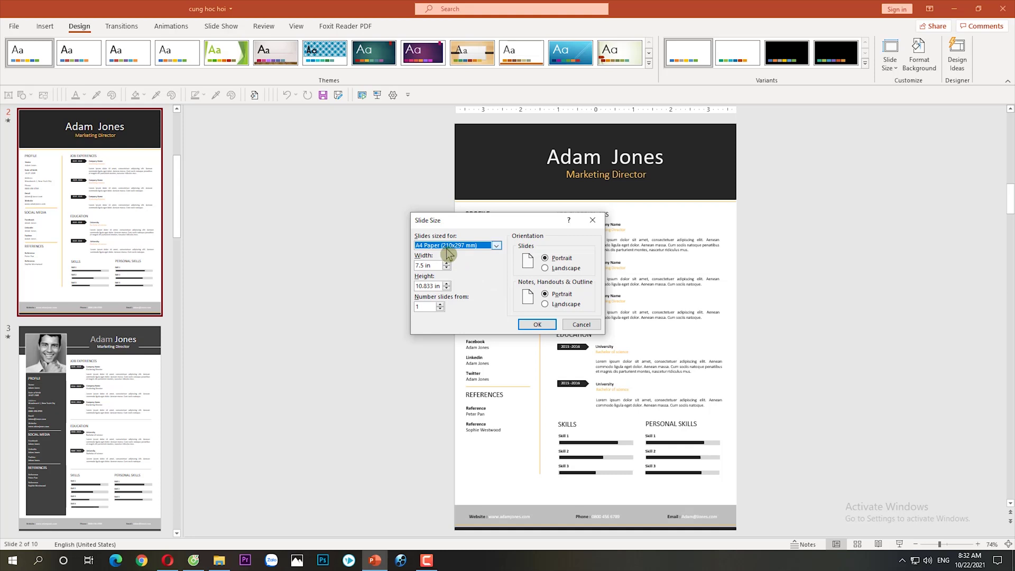
click(497, 248)
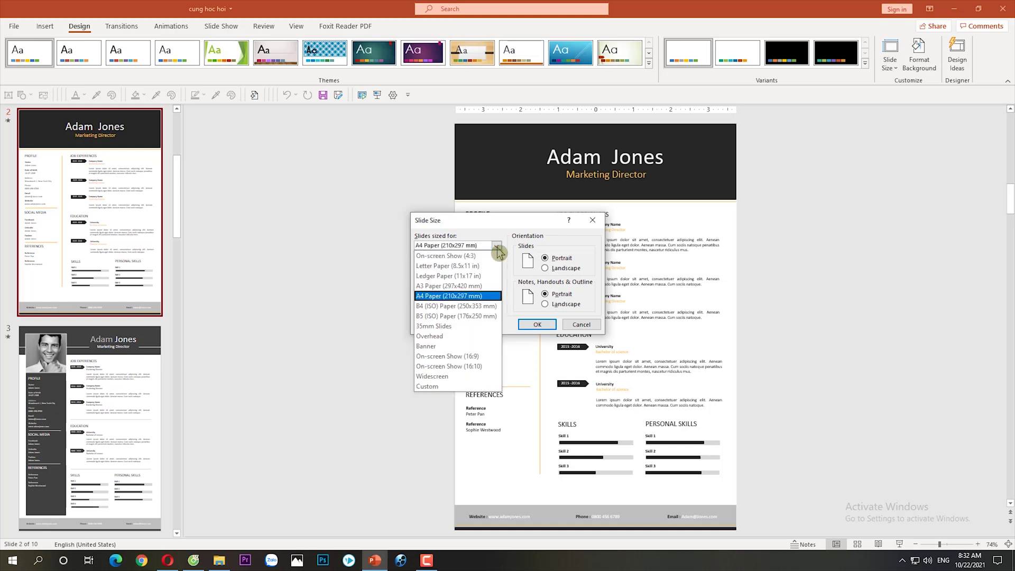
click(497, 249)
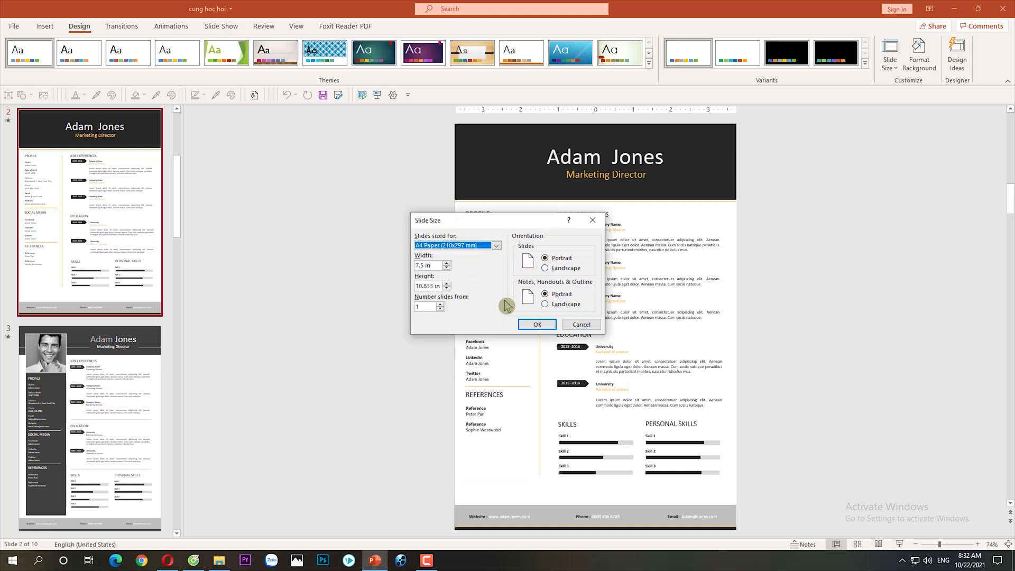
click(591, 221)
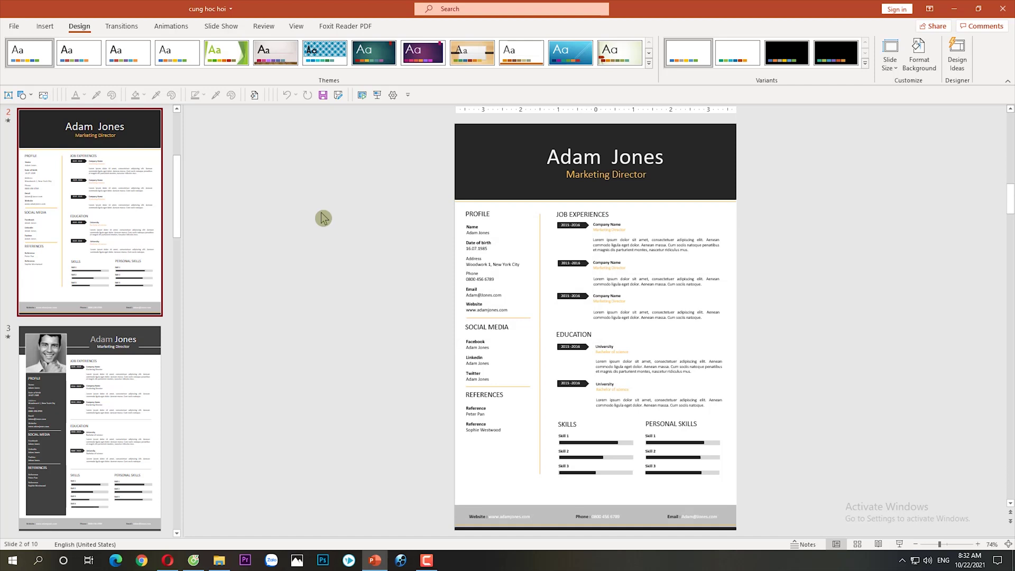
click(12, 28)
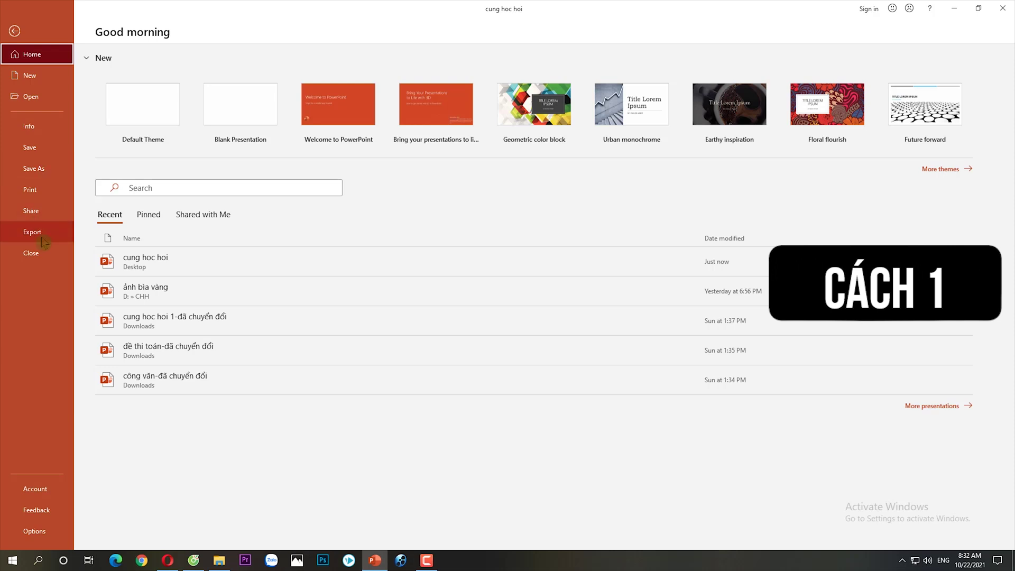
Pick JPEG File Interchange Format under Export > Change File Type and open its save dialog
click(55, 242)
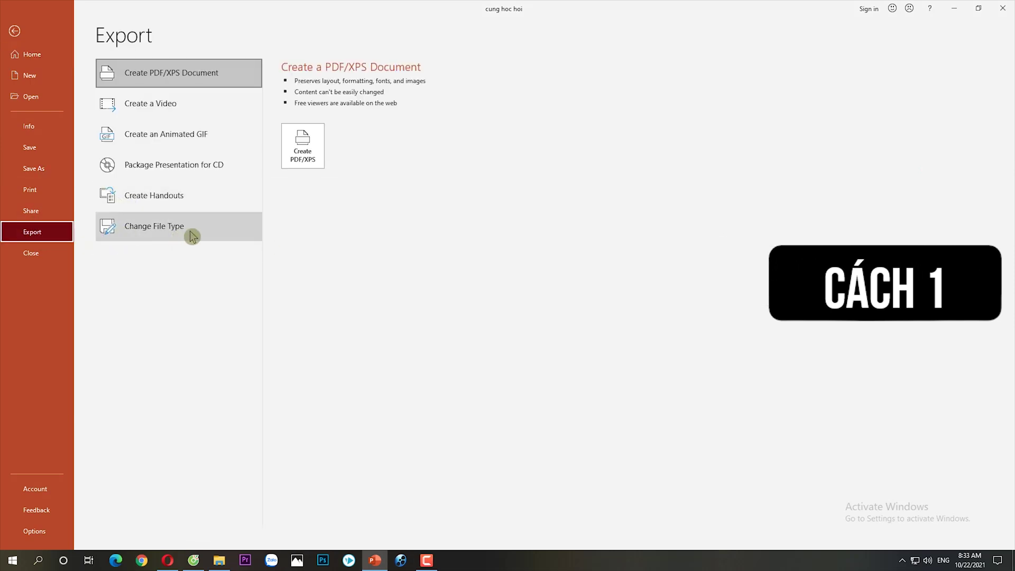
click(215, 234)
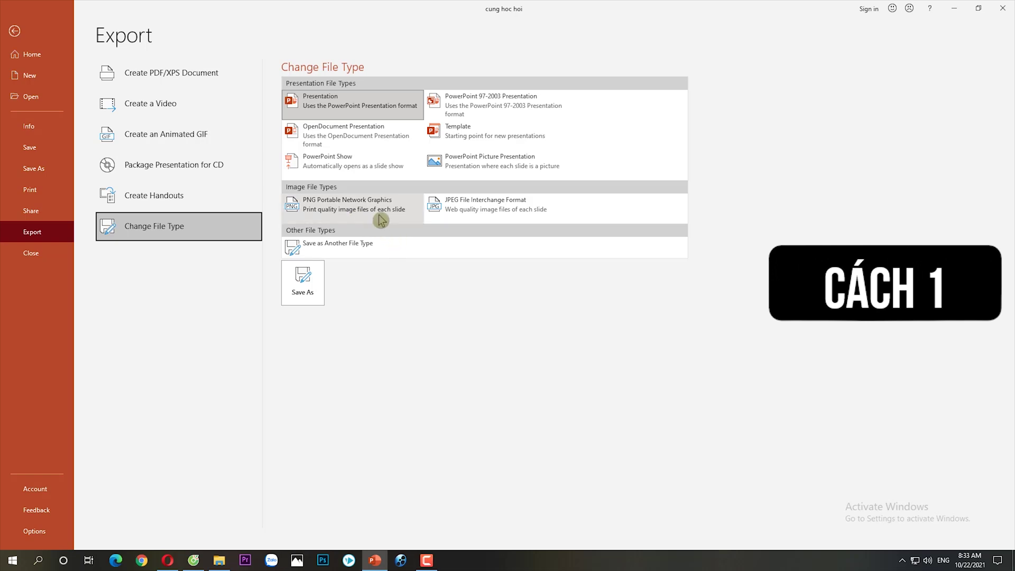
click(481, 215)
click(314, 293)
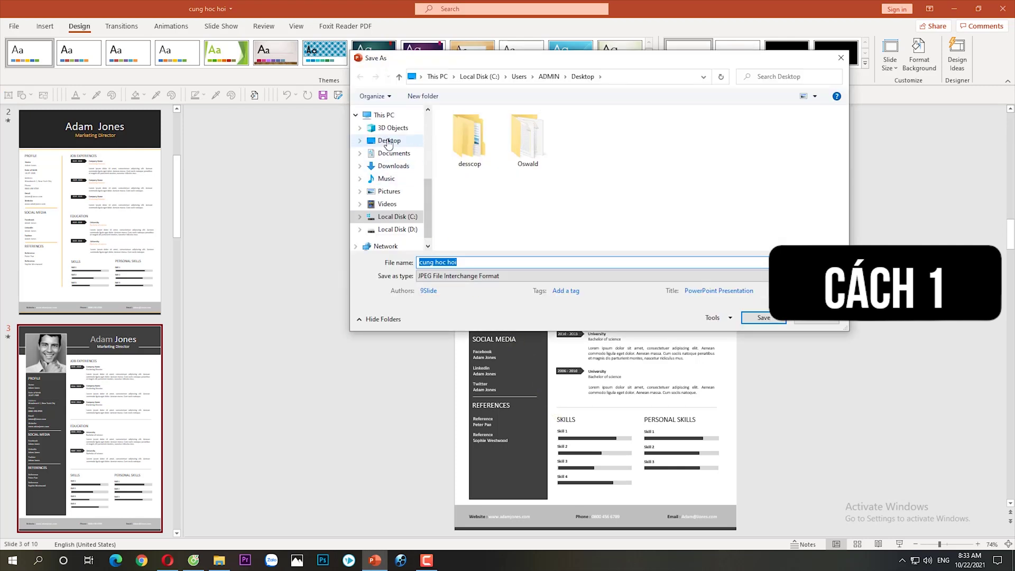
Export just the current slide as a JPEG named 'a' on the Desktop
click(388, 142)
double_click(492, 261)
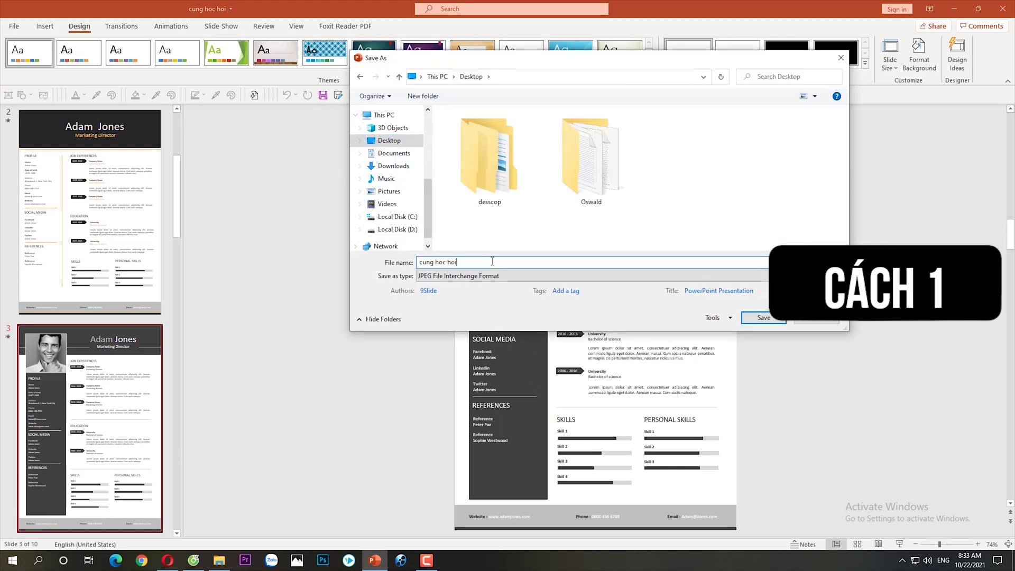
drag(452, 260, 364, 257)
text(a)
click(755, 318)
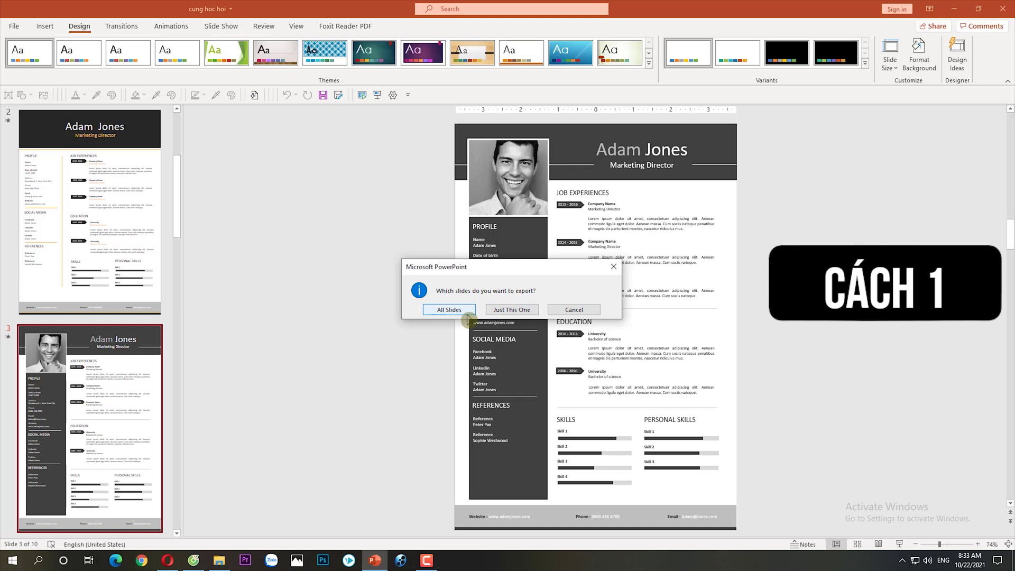
click(511, 310)
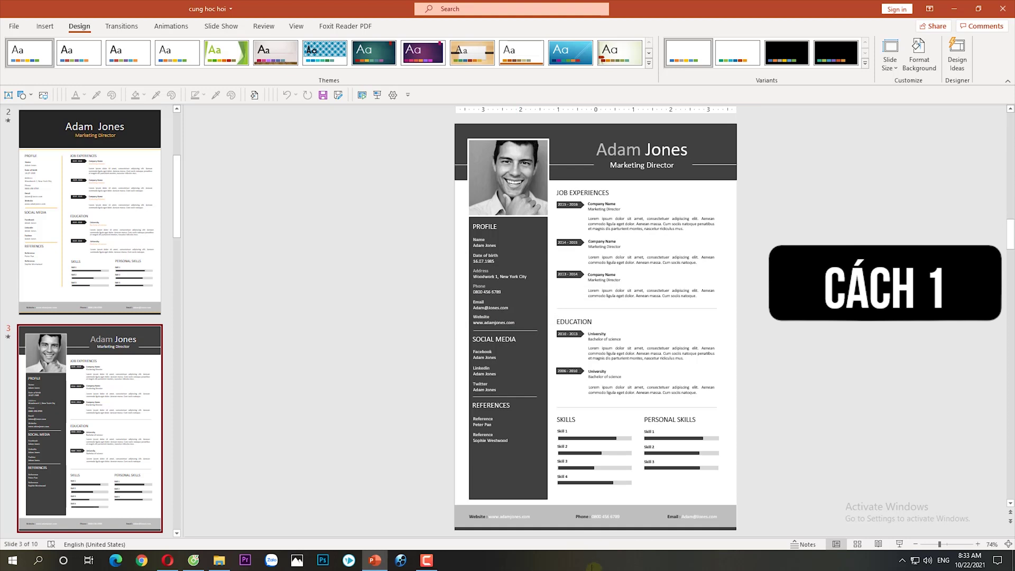
right_click(589, 560)
click(621, 485)
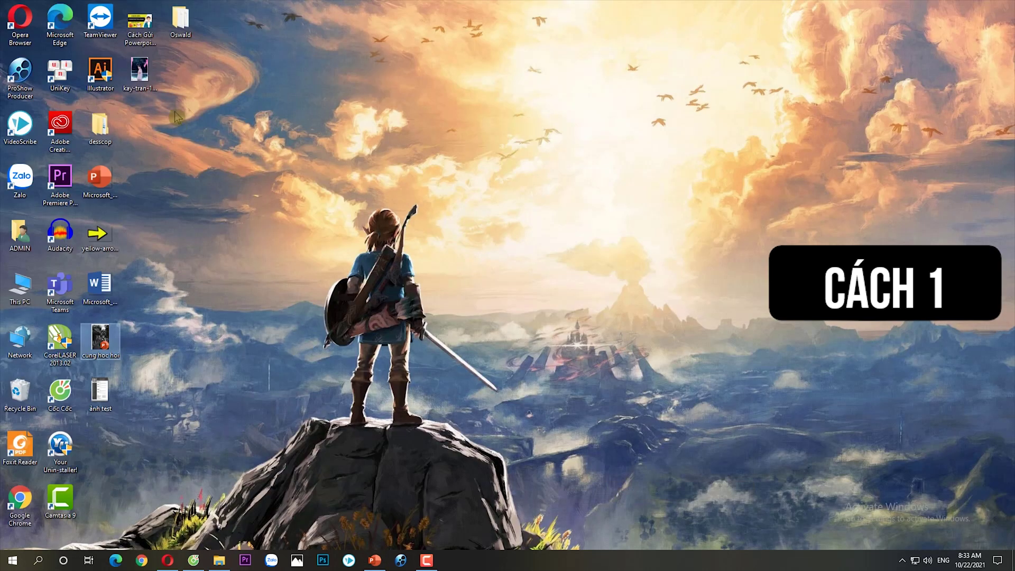
double_click(99, 392)
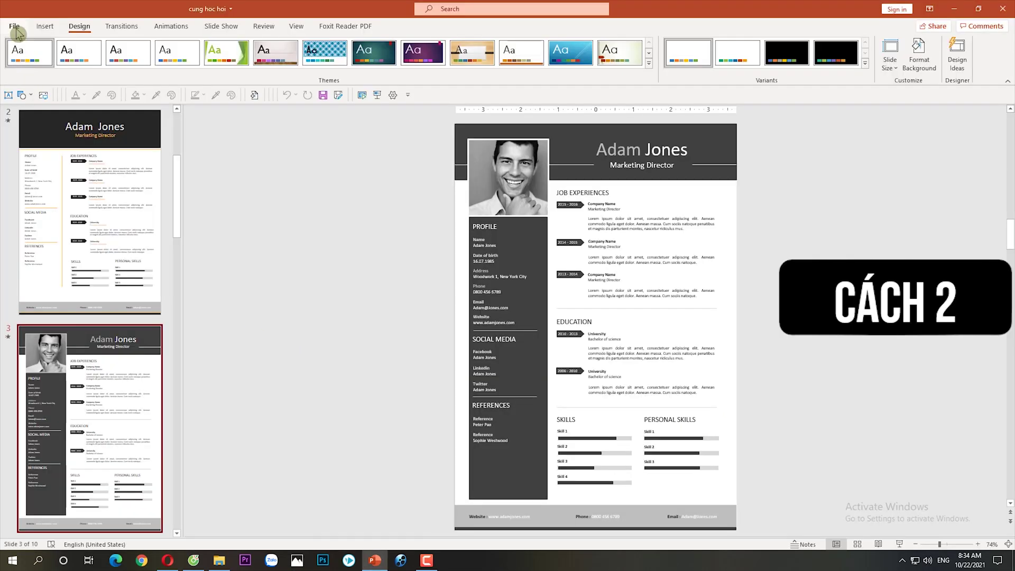
Bring up the full Save As dialog with PNG chosen as the file type
click(14, 26)
click(33, 168)
click(162, 153)
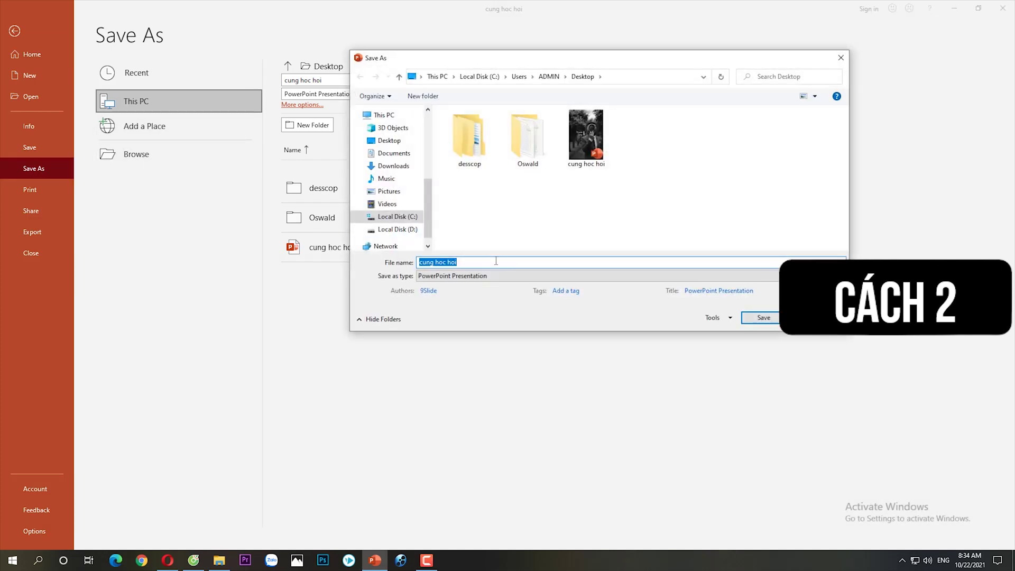
click(484, 276)
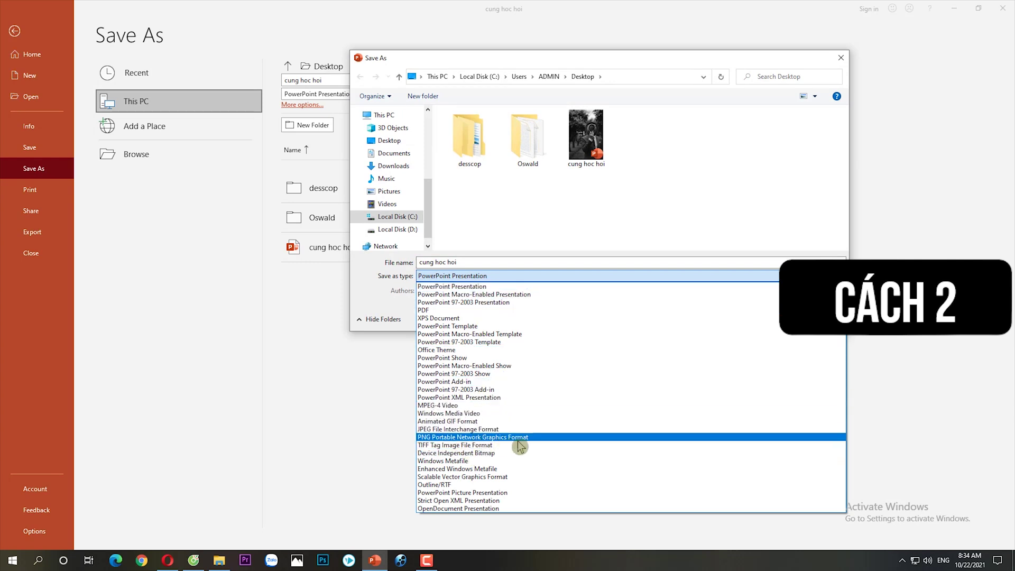
click(542, 439)
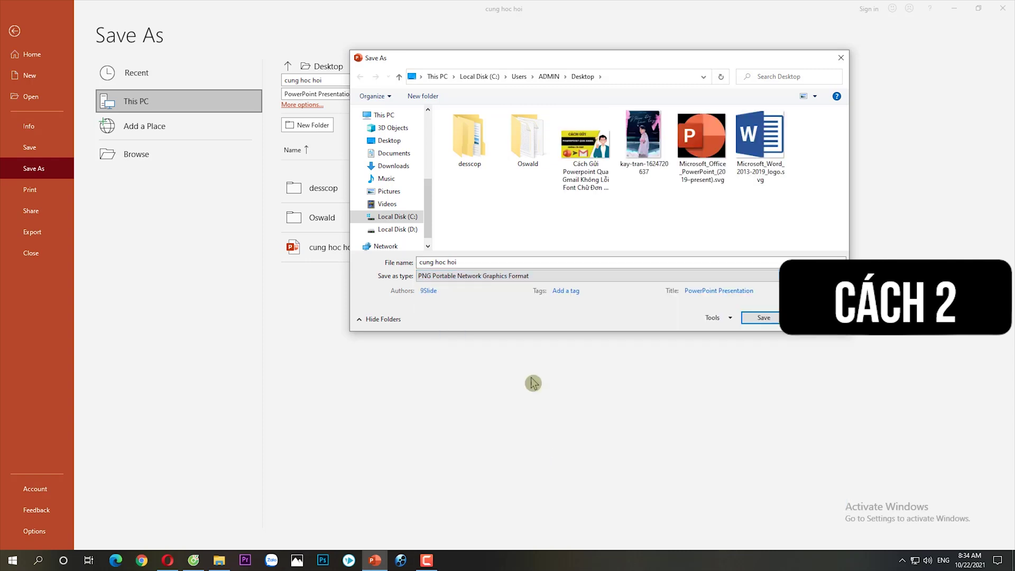
Save only the current slide as 'ảnh test 2' PNG on the Desktop
click(471, 263)
text(anh)
text(r test 2)
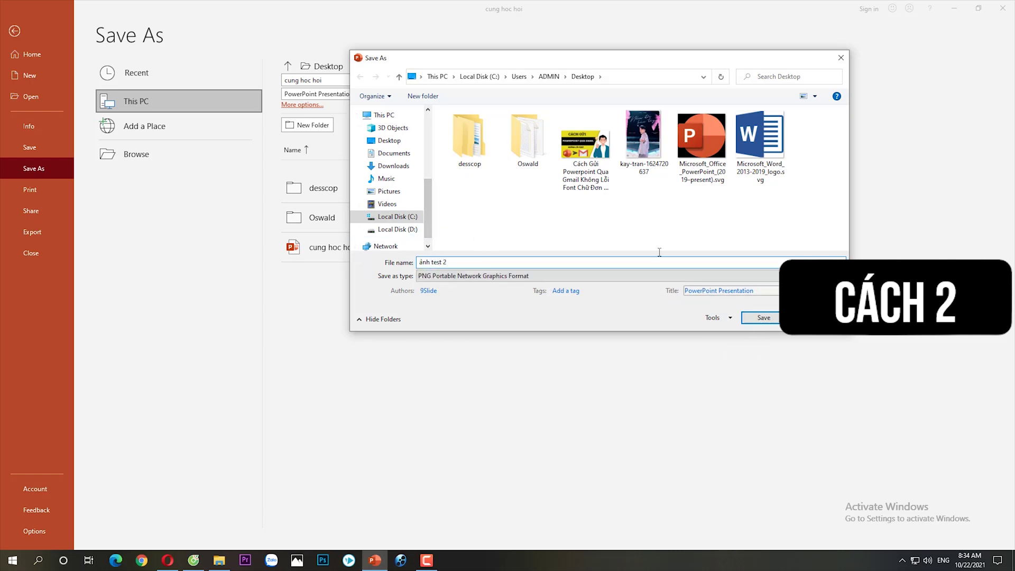
click(387, 140)
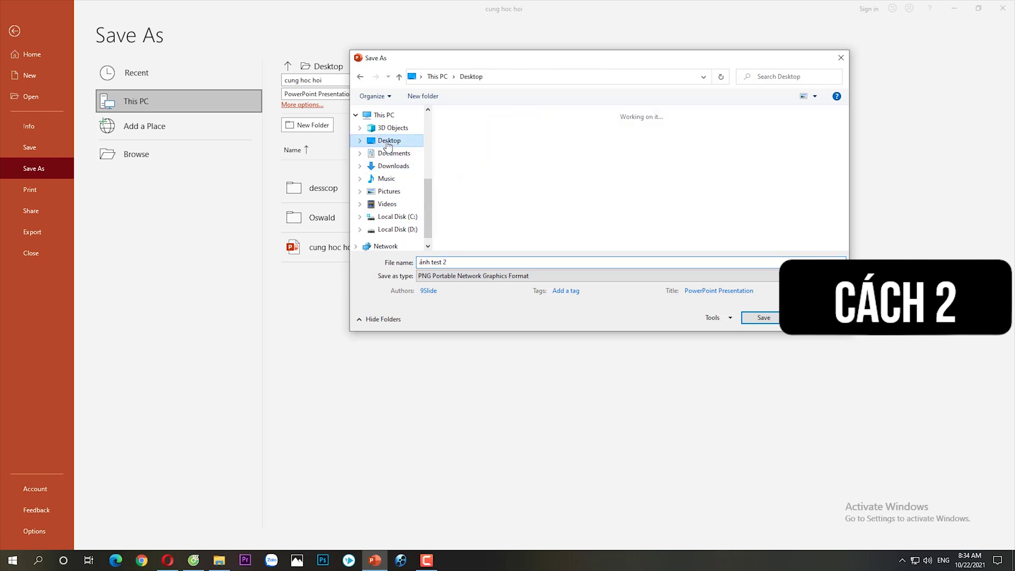
click(754, 317)
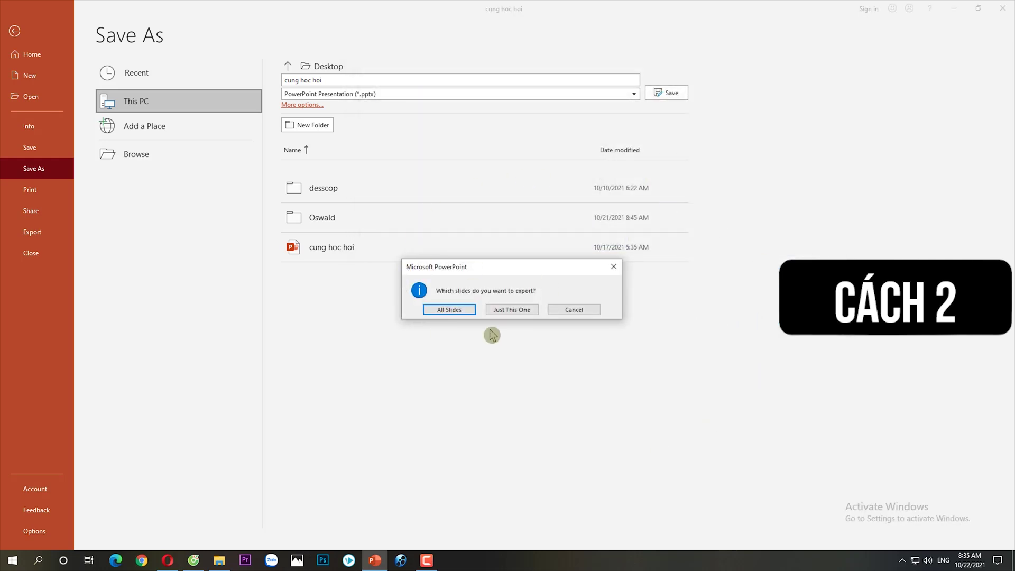
click(516, 312)
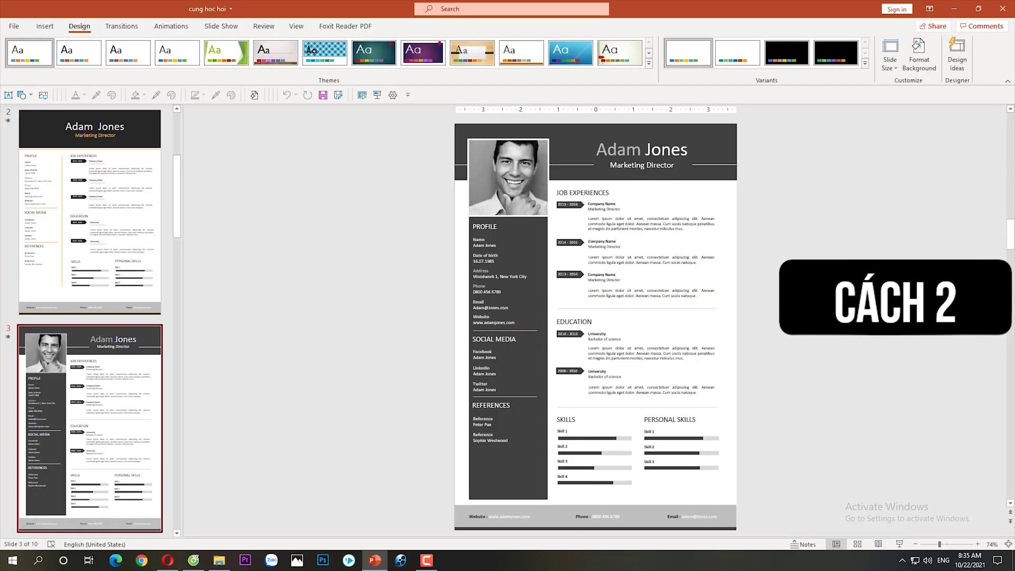
Reveal the desktop and view ảnh test 2.png in Windows Photos, checking its zoom
right_click(613, 560)
click(651, 497)
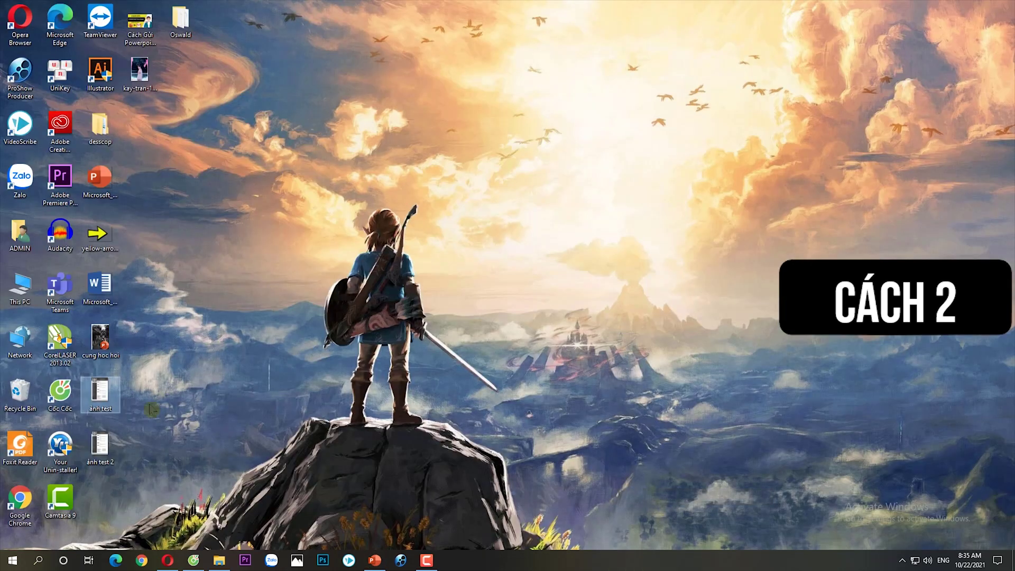
double_click(100, 447)
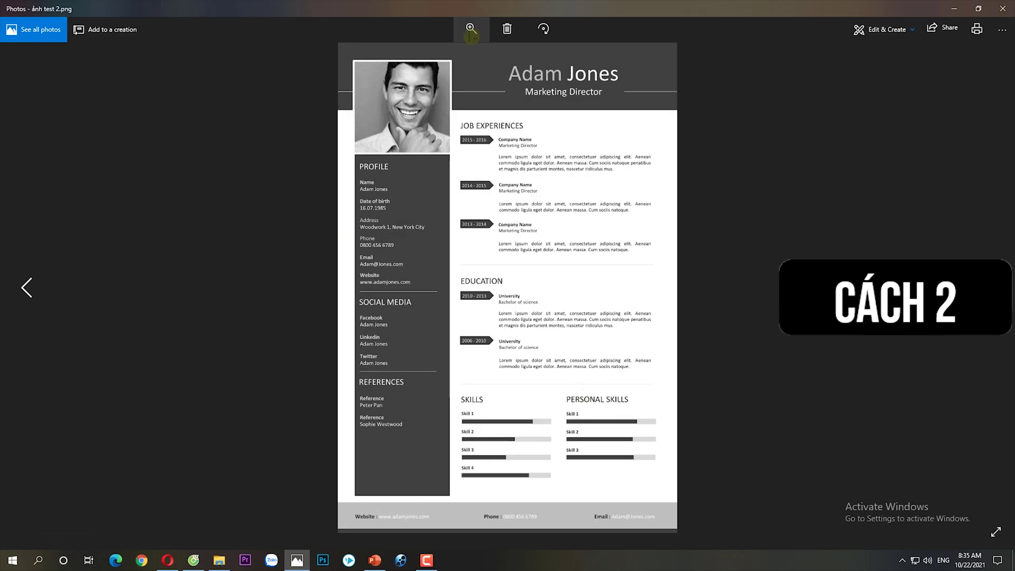
click(471, 31)
click(589, 212)
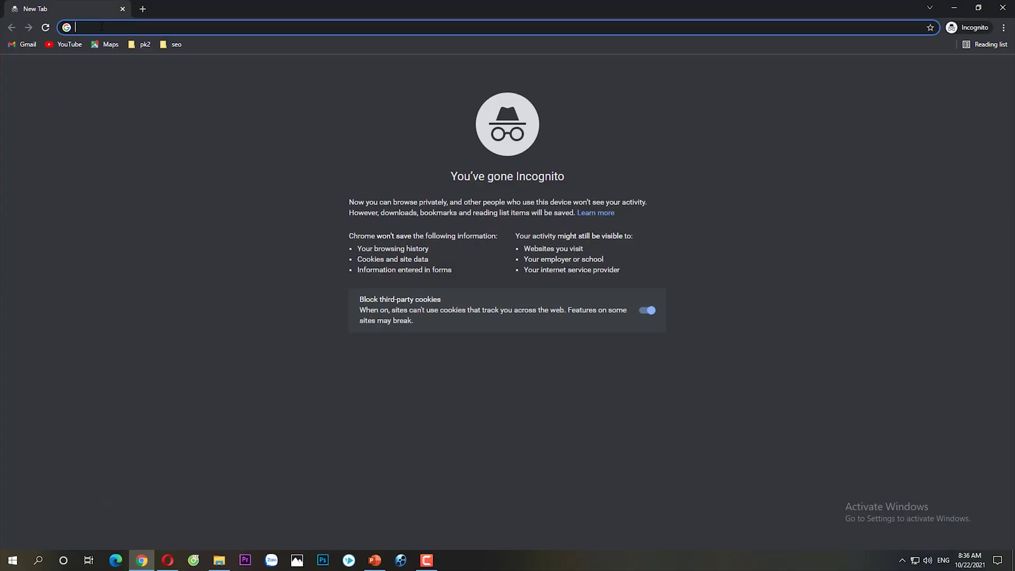
Load google.com and search for 'powerpoint to jpg'
text(https://www.google.com)
key(Return)
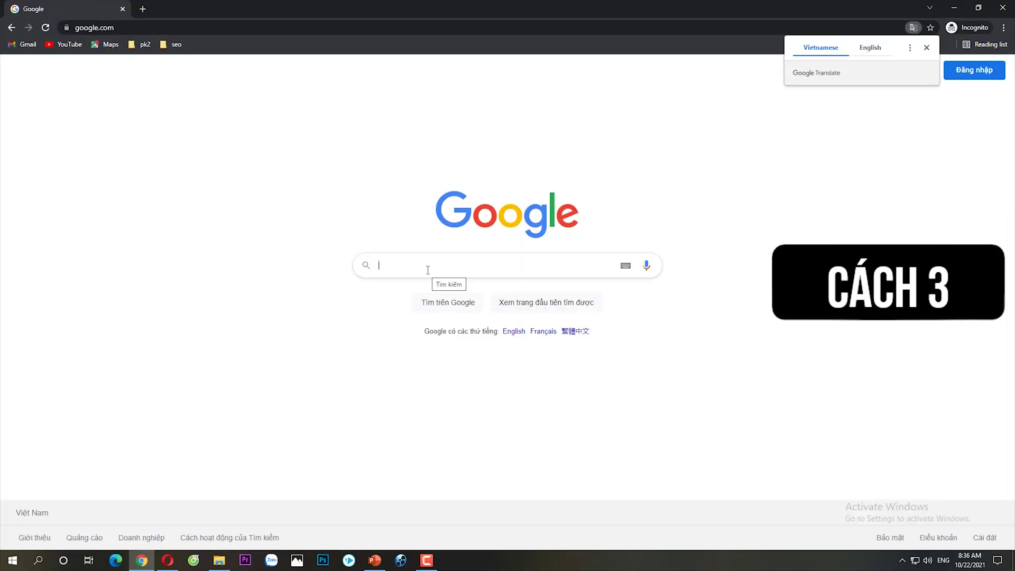
text(powe)
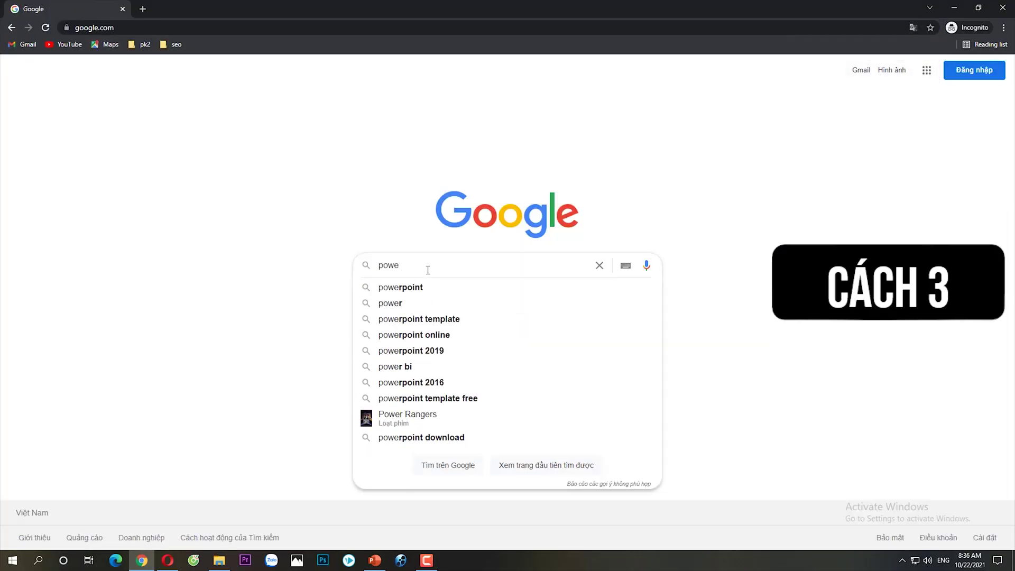
key(Down)
text(to)
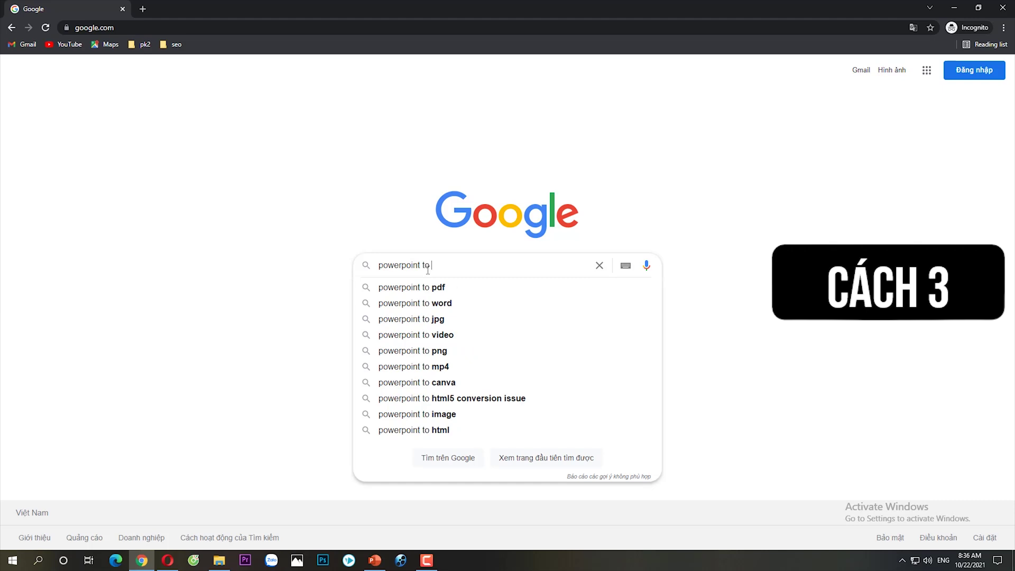
text( jpg)
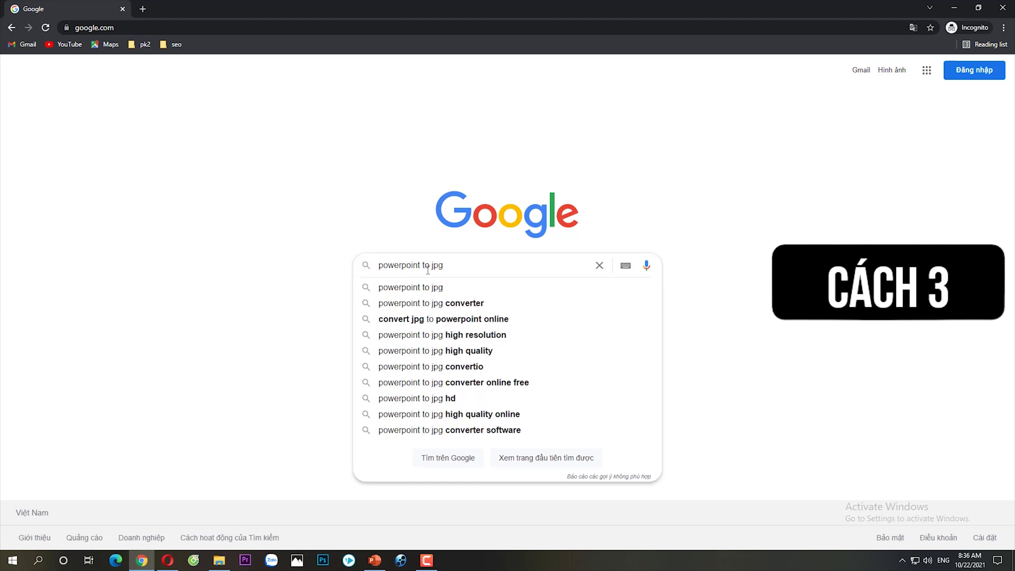
key(Return)
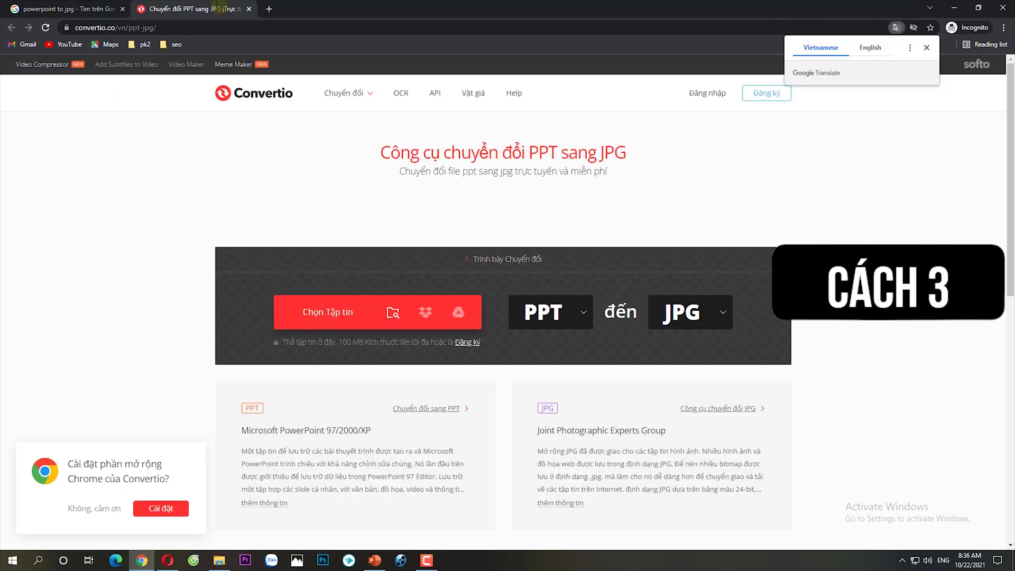
Convert ảnh bìa vàng.pptx to JPG on Convertio, then download and open the image
click(344, 313)
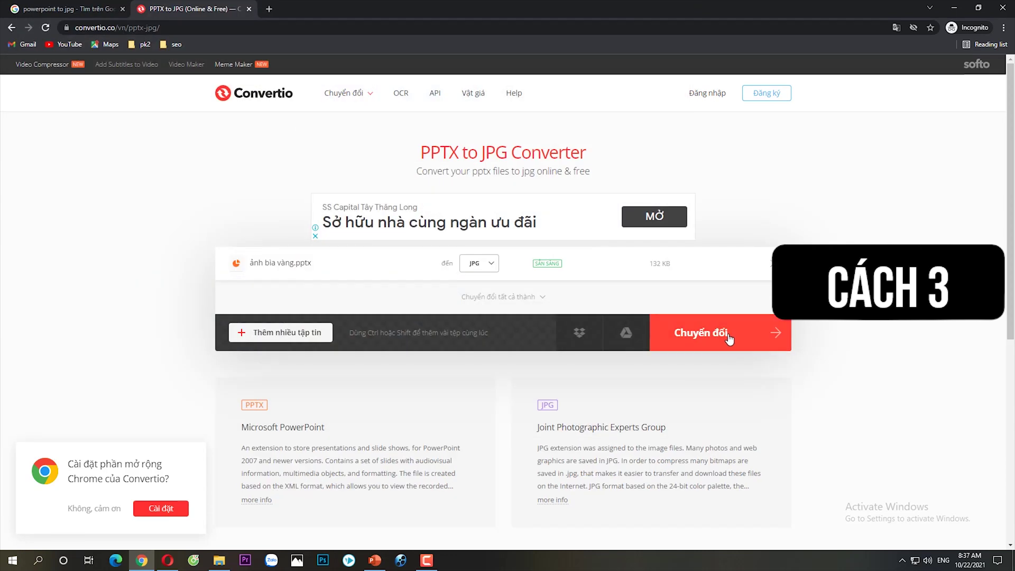
click(754, 349)
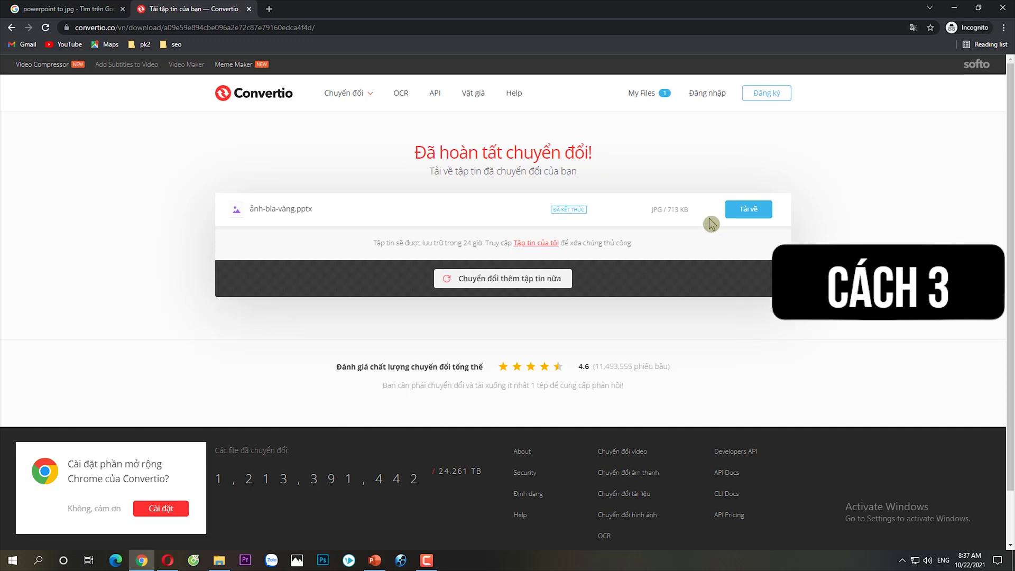
click(747, 210)
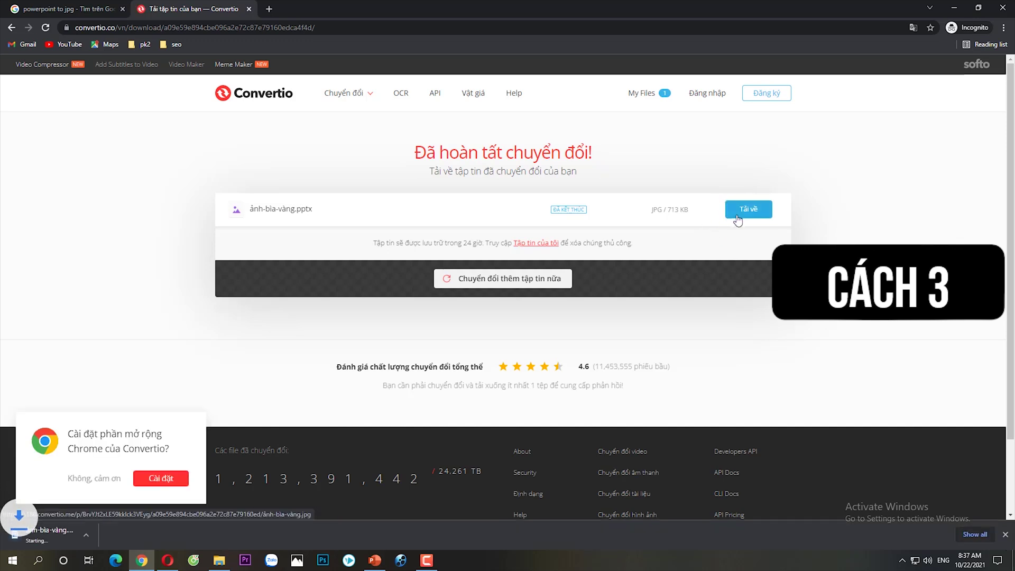
click(52, 533)
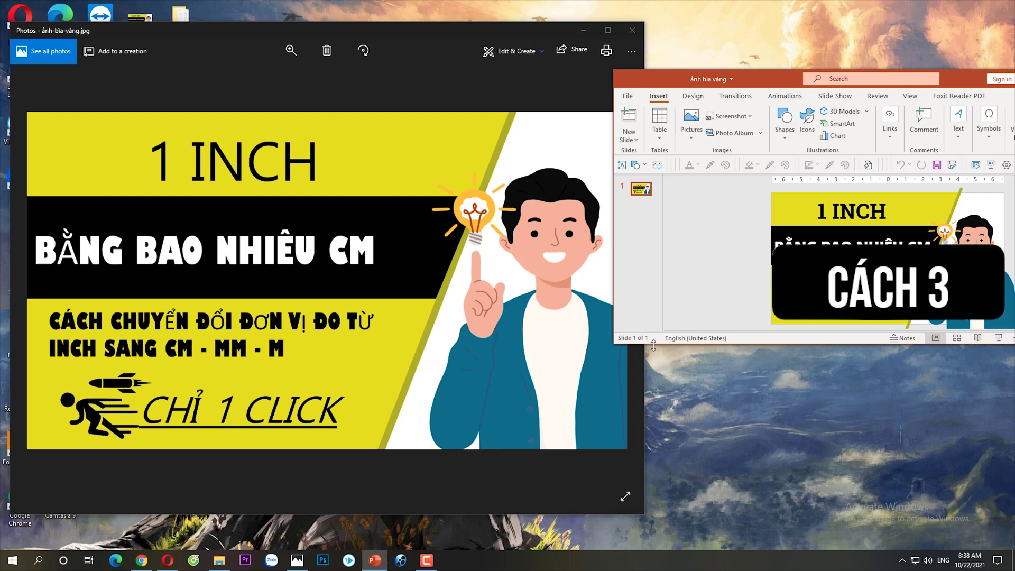
Make the PowerPoint window taller and move it beside the ảnh-bìa-vàng.jpg photo
drag(652, 345, 652, 460)
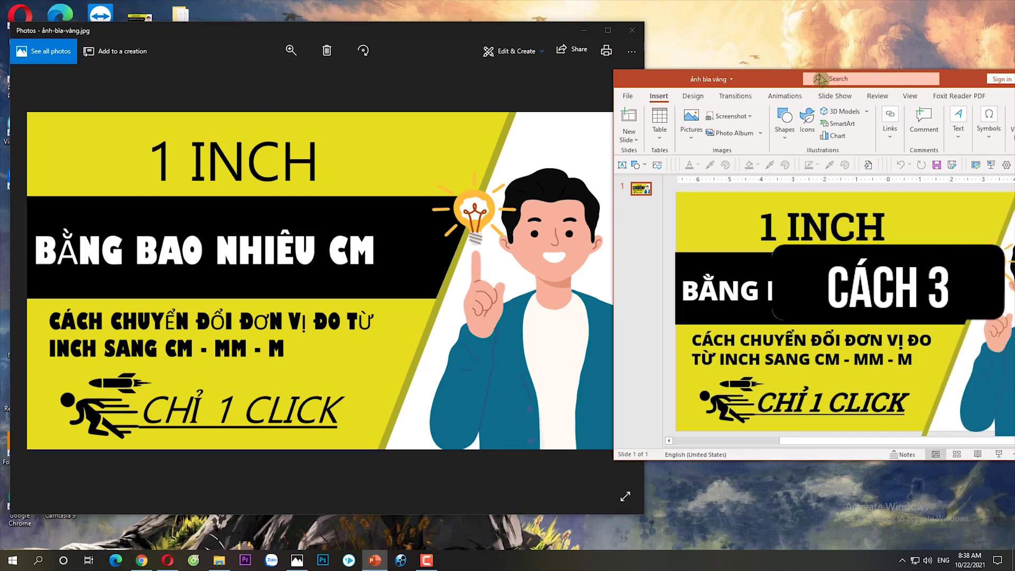
drag(819, 78, 699, 65)
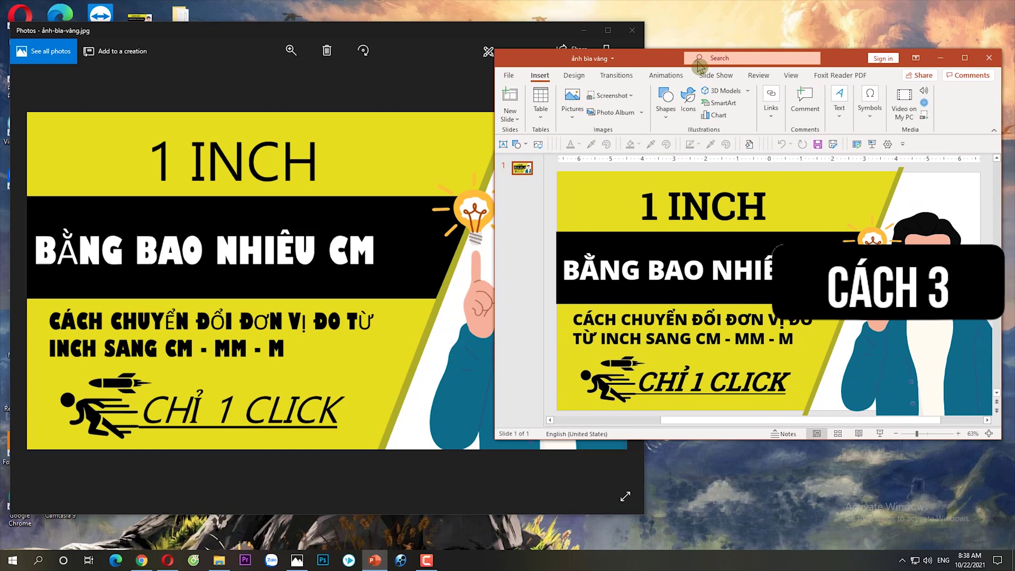